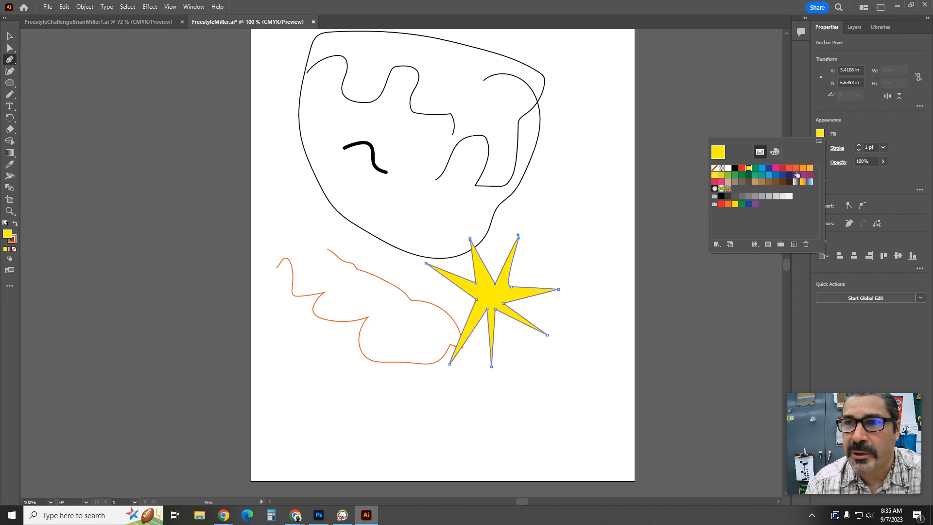
# Give the yellow star a CMYK Blue stroke with a weight of 7 pt.
pyautogui.click(821, 151)
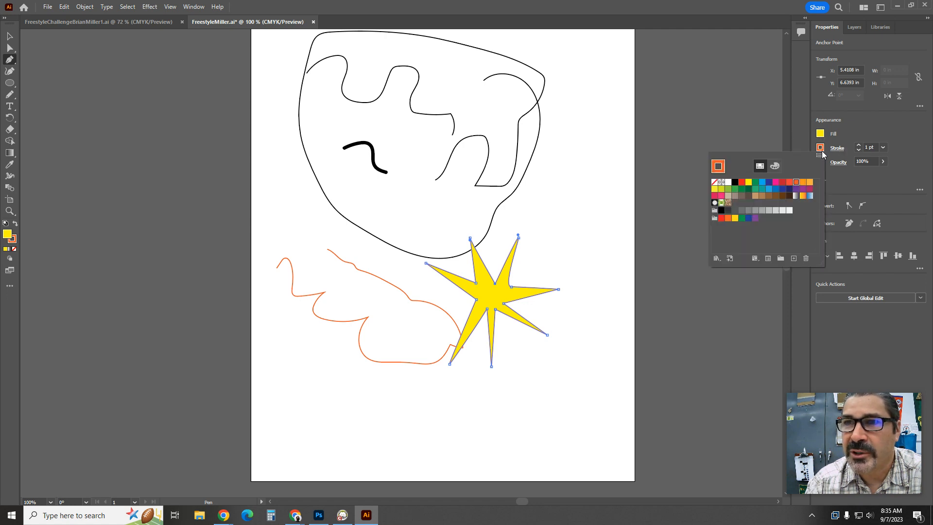
pyautogui.click(769, 183)
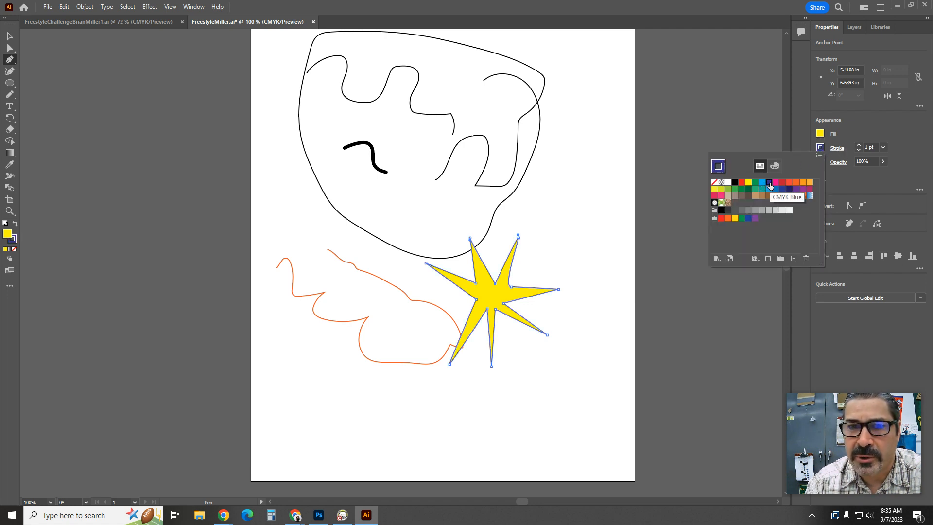
pyautogui.click(859, 145)
pyautogui.click(859, 145)
pyautogui.click(859, 145)
pyautogui.click(859, 145)
pyautogui.click(859, 145)
pyautogui.click(859, 145)
pyautogui.click(859, 145)
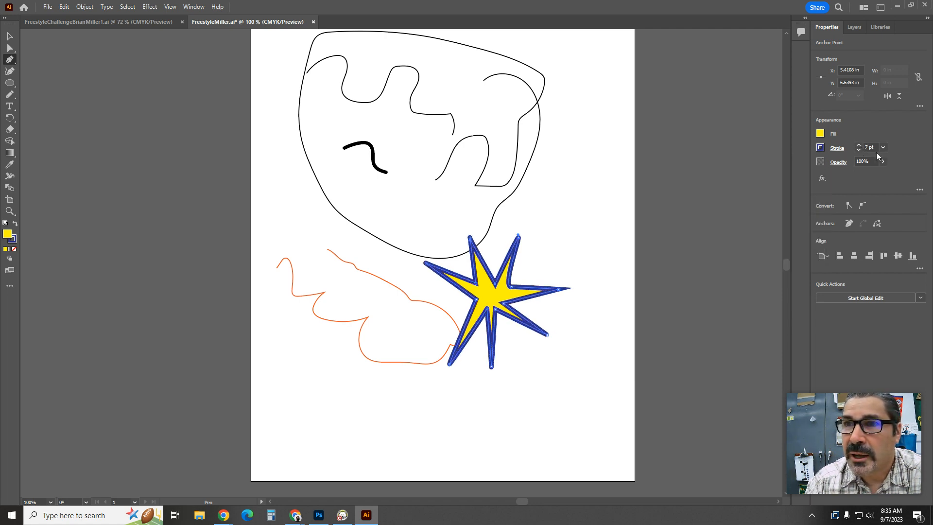
# Set the star's stroke to a projecting cap and bevel join, and make it a dashed line with 12 pt dashes.
pyautogui.click(883, 148)
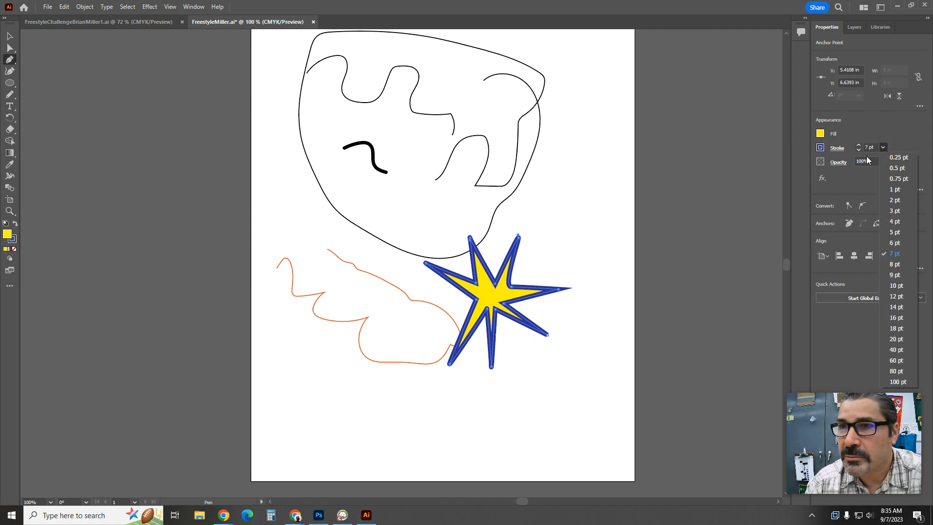
pyautogui.click(837, 153)
pyautogui.click(837, 154)
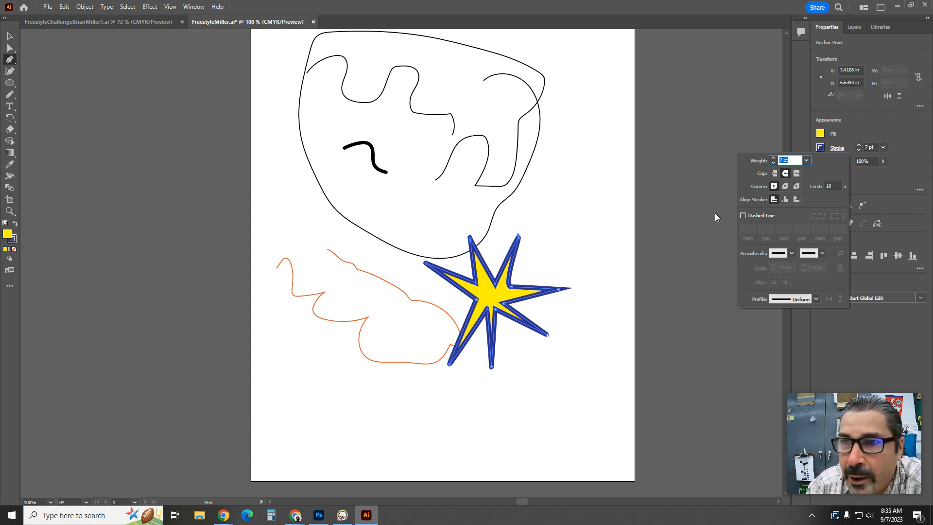
pyautogui.click(776, 174)
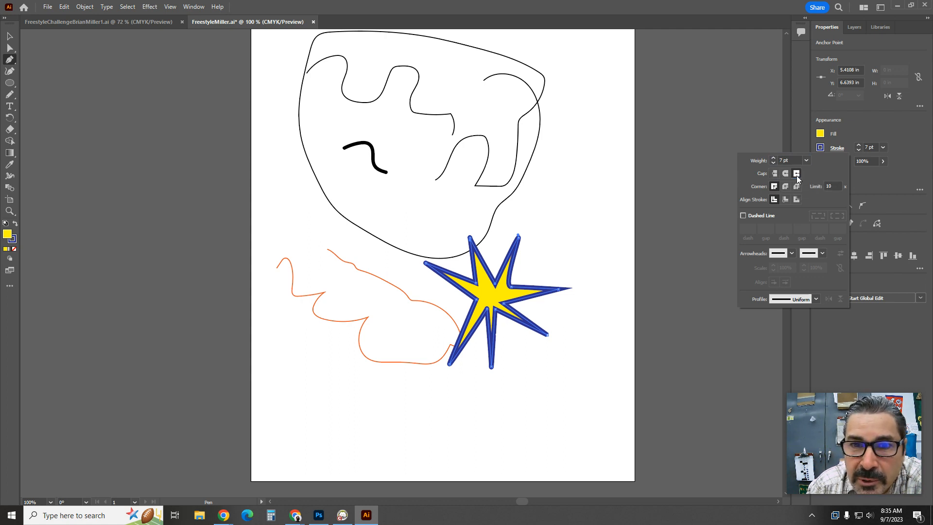
pyautogui.click(786, 187)
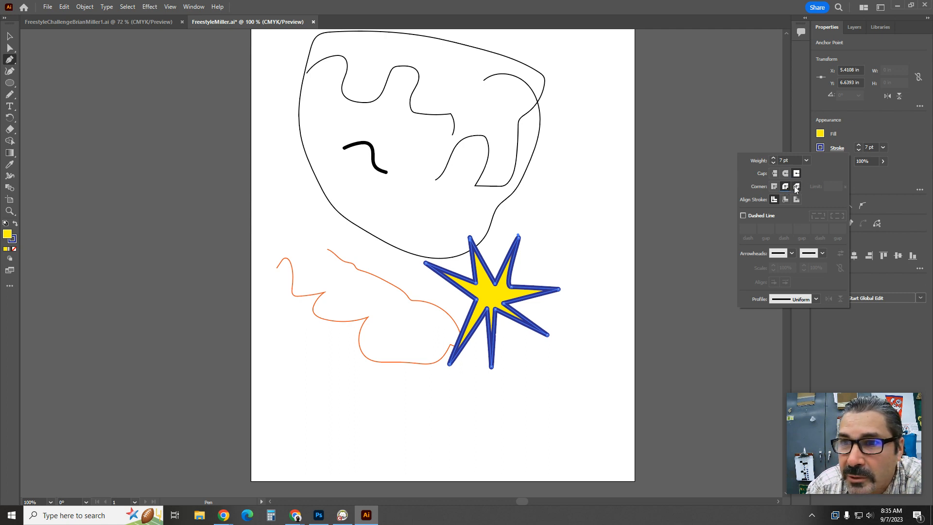
pyautogui.click(796, 187)
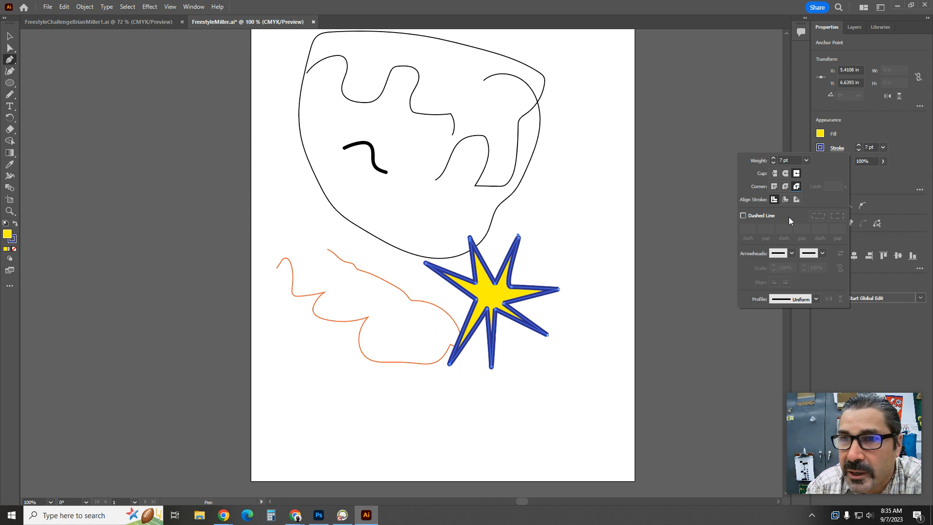
pyautogui.click(744, 217)
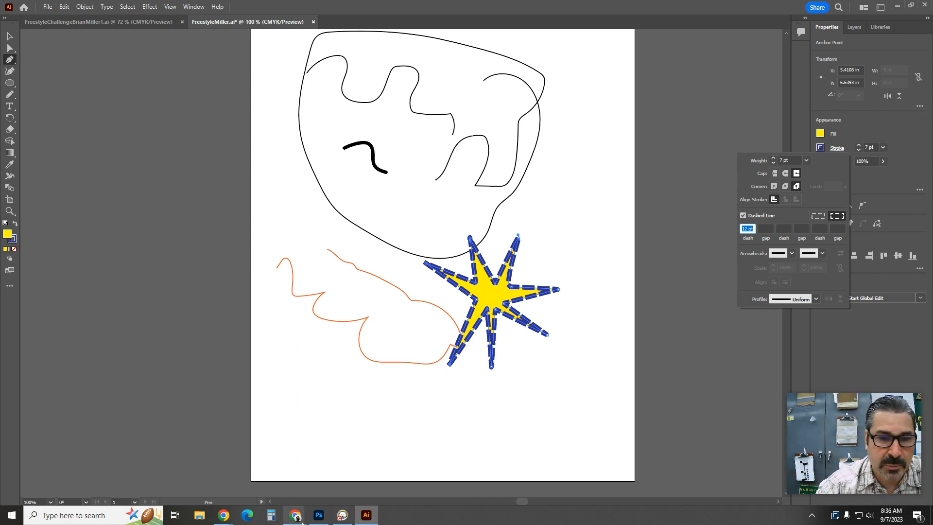
# Switch to the slide presentation and go through the slides on color, paths and drawing with the Pencil.
pyautogui.click(898, 6)
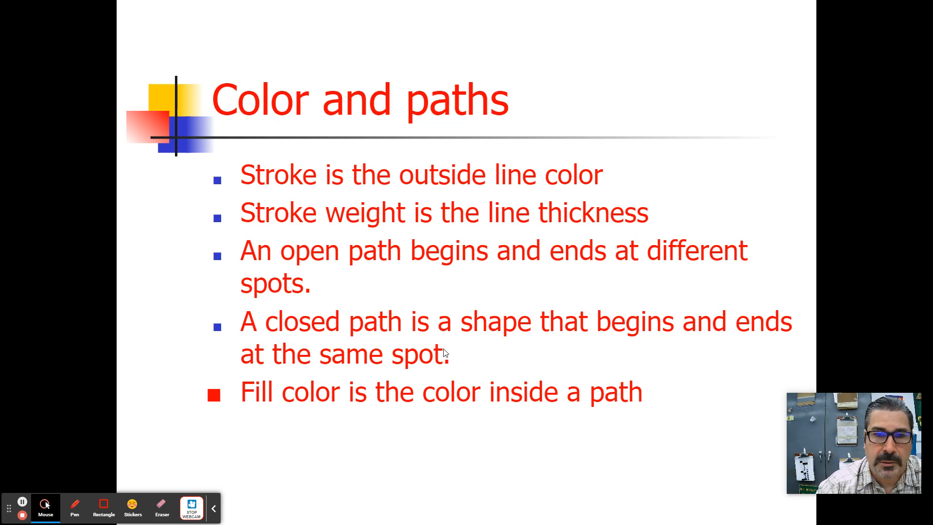
pyautogui.press('Right')
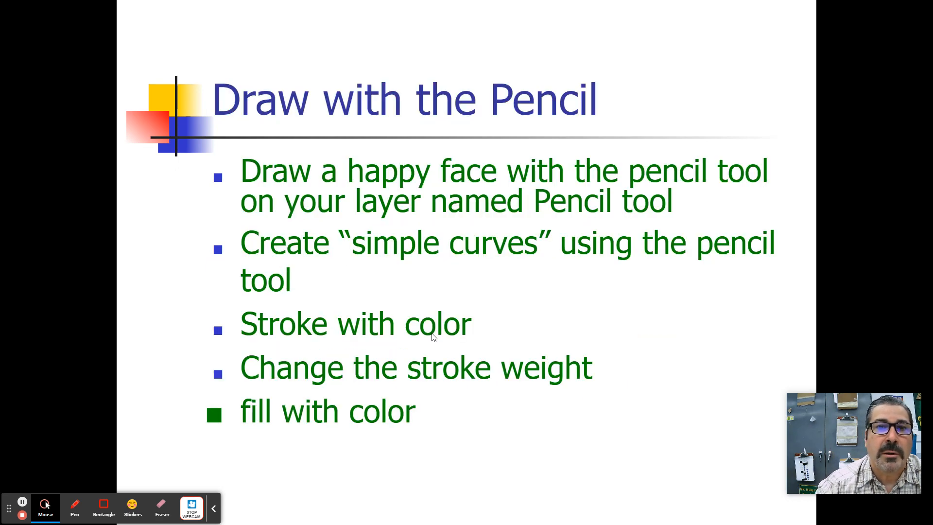
pyautogui.press('Right')
pyautogui.press('Right')
pyautogui.press('Right')
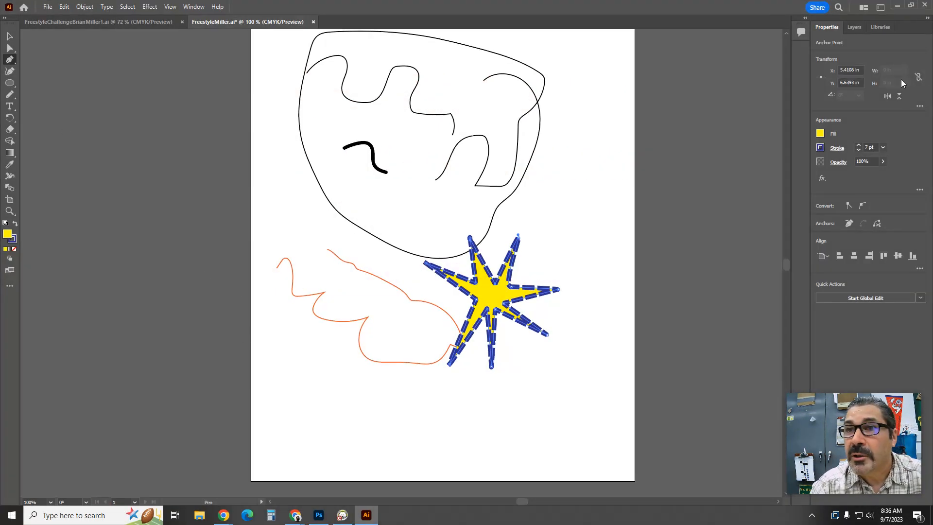
# Show only the Pen layer, hiding the Pencil layer, and make Pen the active layer.
pyautogui.click(858, 28)
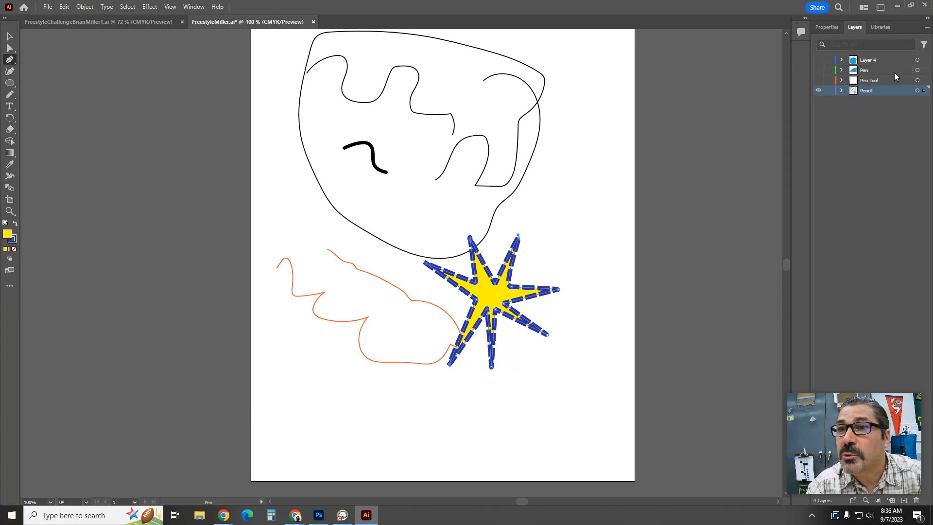
pyautogui.keyDown('alt'); pyautogui.click(820, 70); pyautogui.keyUp('alt')
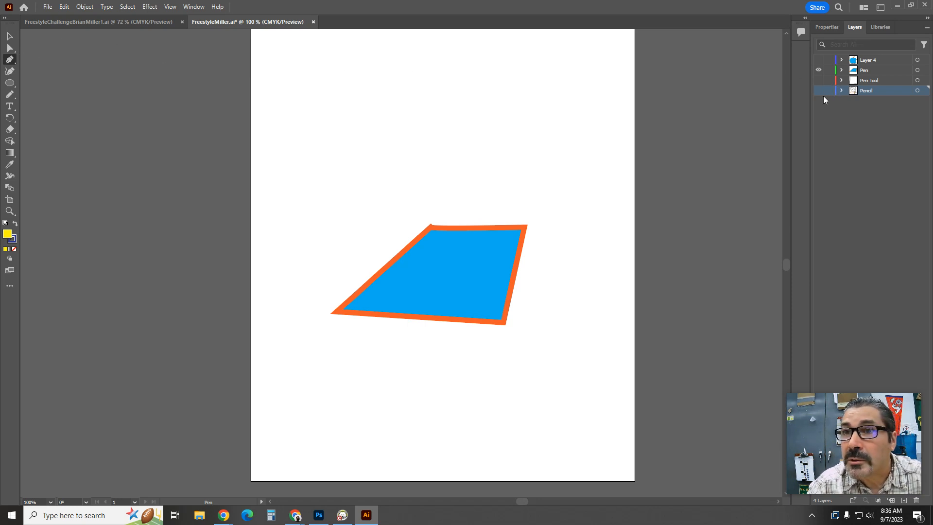
pyautogui.click(862, 69)
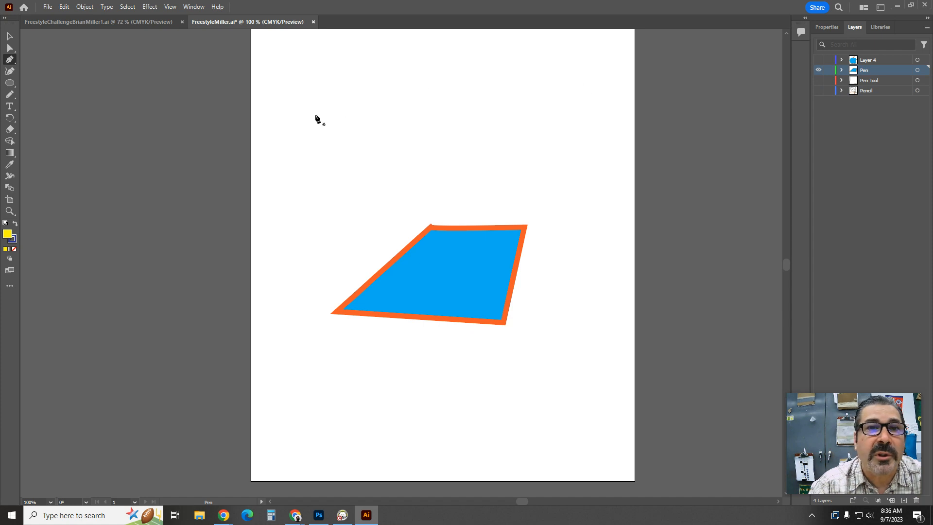
# Draw an open zigzag path of six straight segments with the Pen tool, above and beside the blue four-sided shape.
pyautogui.click(304, 107)
pyautogui.click(441, 84)
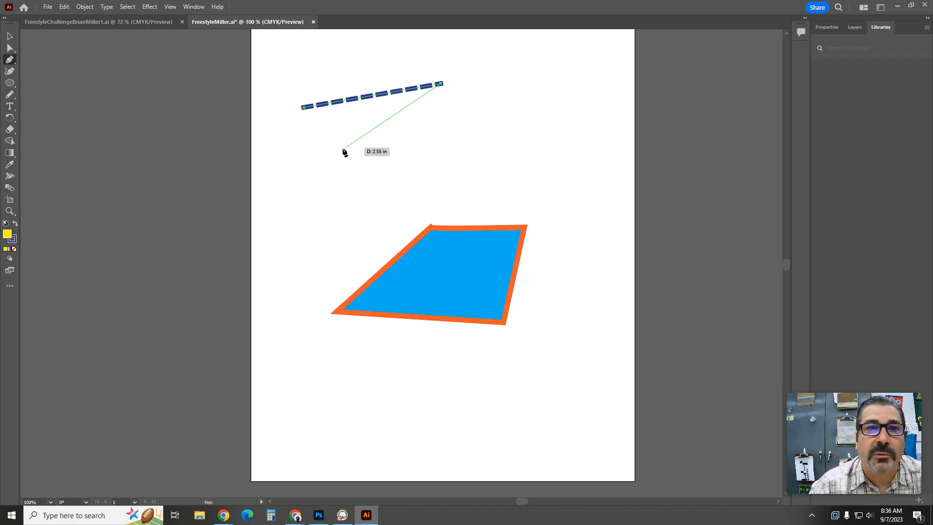
pyautogui.click(328, 158)
pyautogui.click(495, 160)
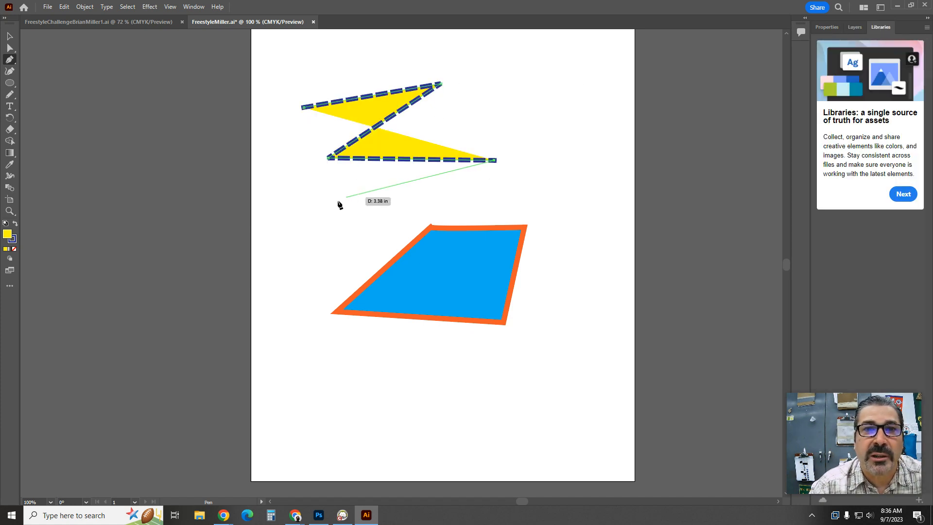
pyautogui.click(314, 214)
pyautogui.click(282, 295)
pyautogui.click(279, 180)
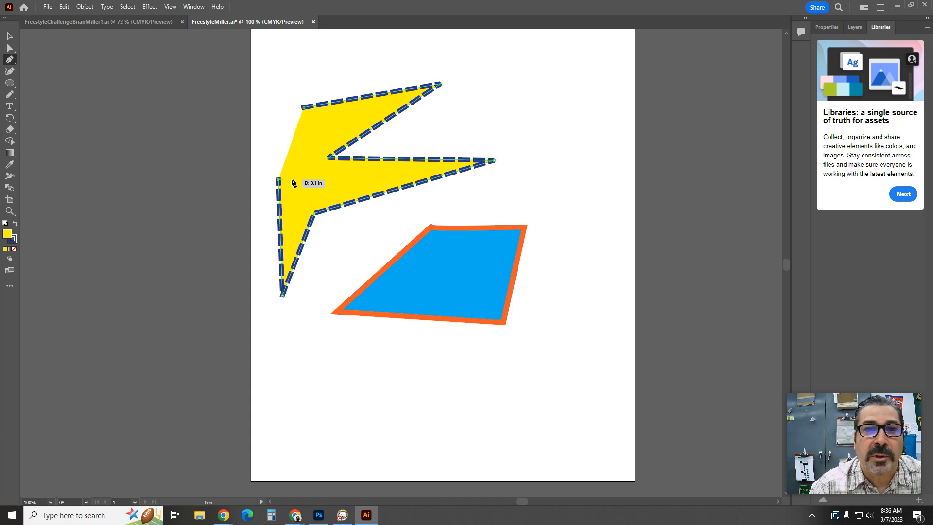
# Turn off the dashed line for the zigzag path's stroke.
pyautogui.click(832, 27)
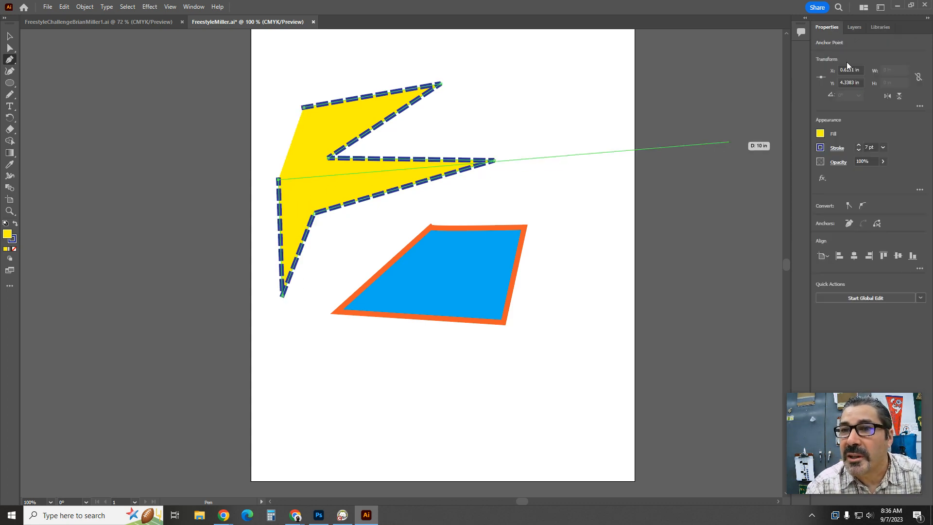
pyautogui.click(838, 150)
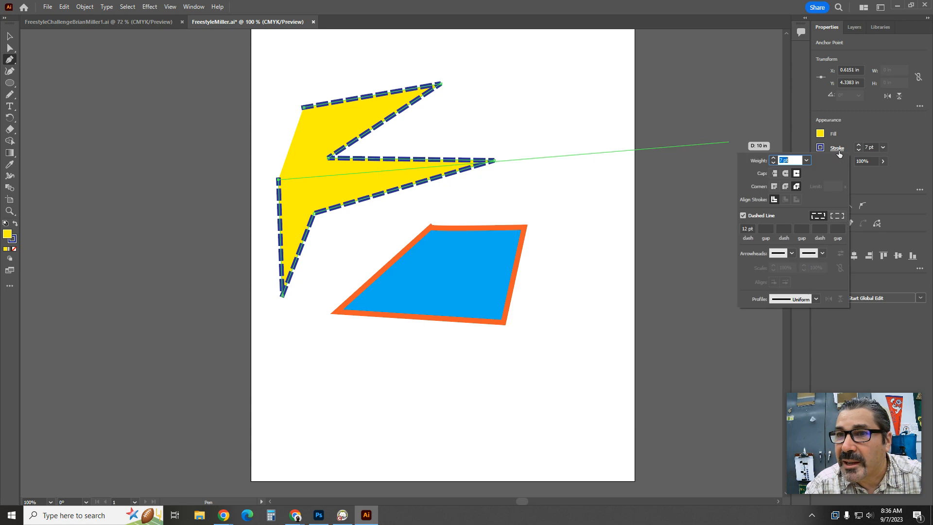
pyautogui.click(743, 215)
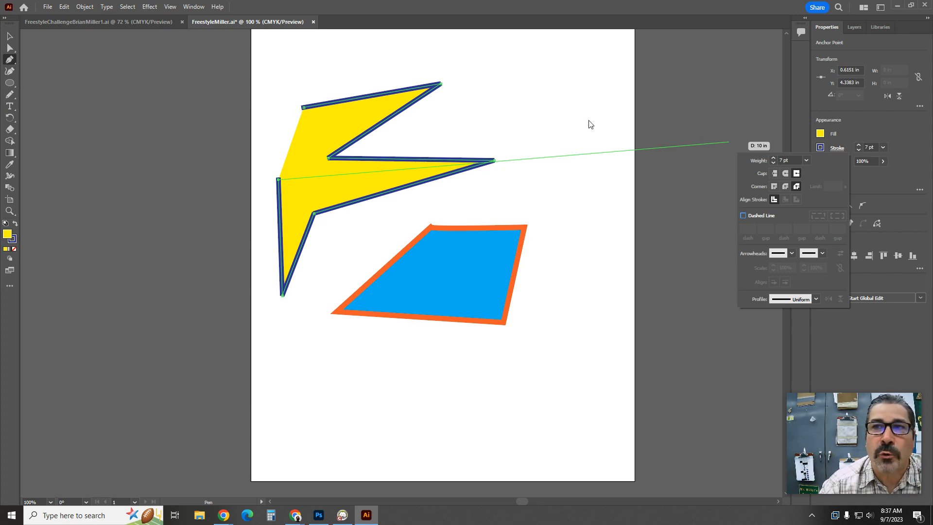
# Switch to the slide presentation and advance from the Pen Tool slides to the one on editing anchor points and curves.
pyautogui.click(900, 8)
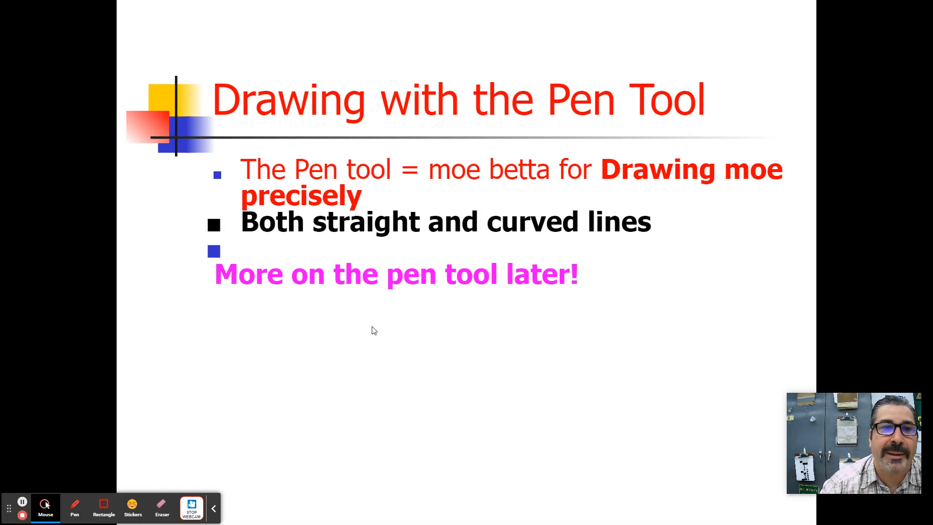
pyautogui.press('Right')
pyautogui.press('Right')
pyautogui.press('Right')
pyautogui.press('Right')
pyautogui.press('Right')
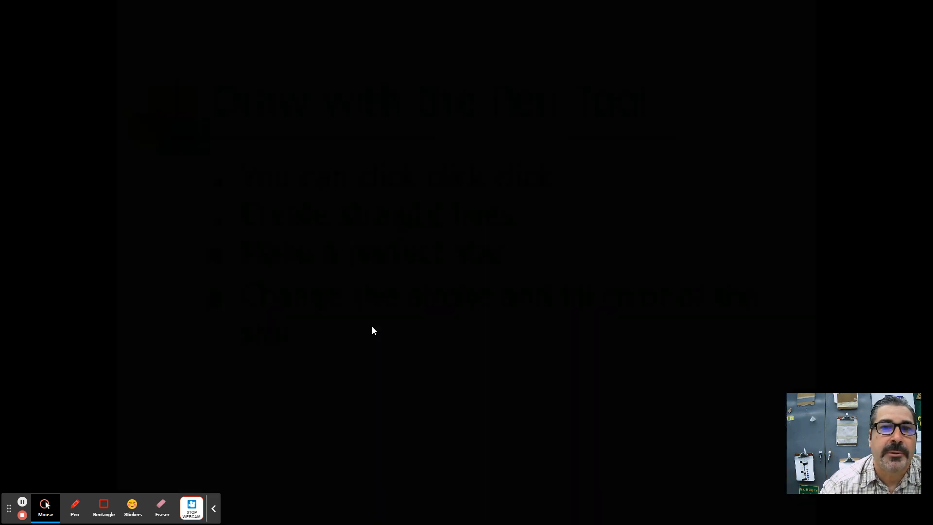
pyautogui.press('Right')
pyautogui.press('Right')
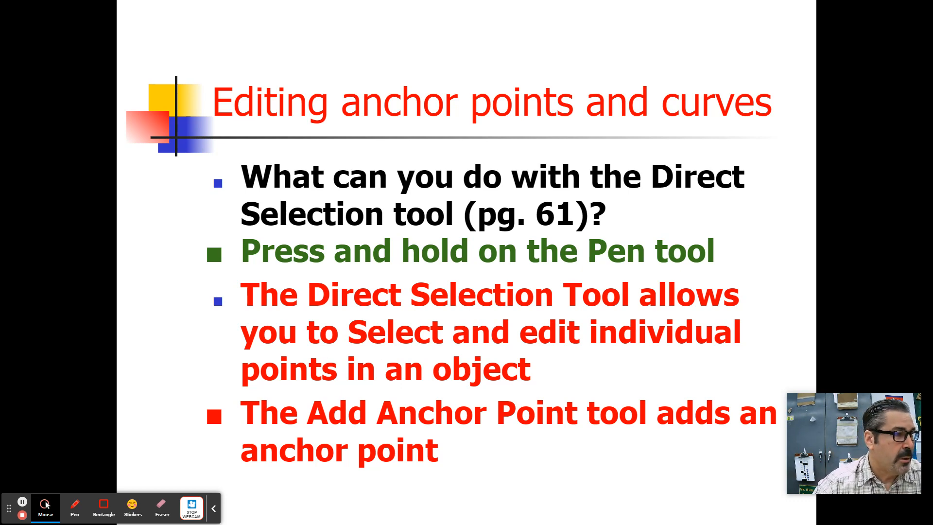
# Back in Illustrator, end the zigzag path and draw a closed, curved heart below the blue shape with the Pen tool, its tip beyond the artboard.
pyautogui.hotkey('alt', 'Tab')
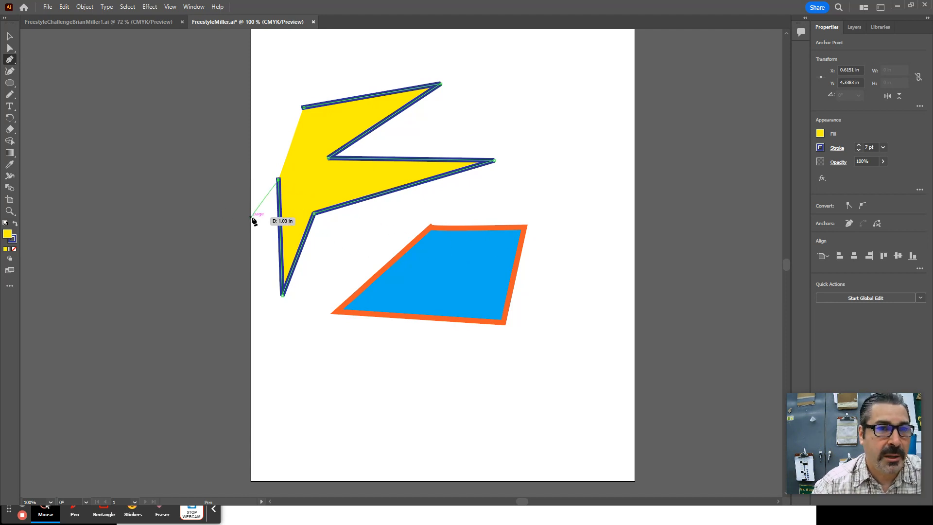
pyautogui.press('Escape')
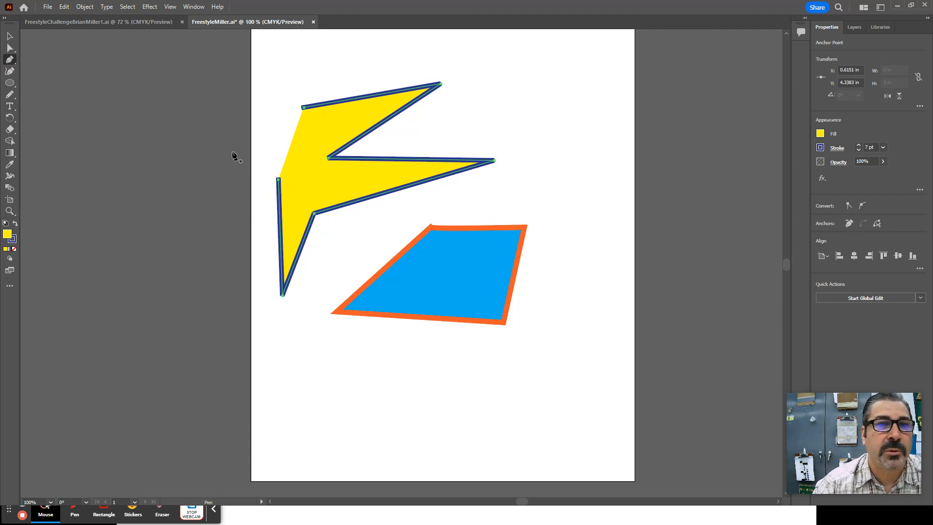
pyautogui.moveTo(315, 412); pyautogui.dragTo(343, 379)
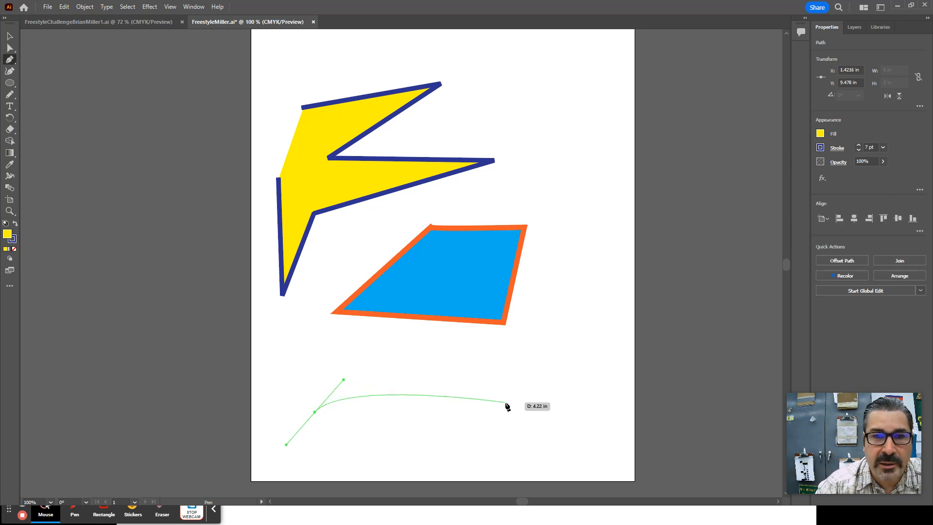
pyautogui.moveTo(506, 403)
pyautogui.mouseDown()
pyautogui.moveTo(527, 448)
pyautogui.moveTo(544, 354)
pyautogui.mouseUp()
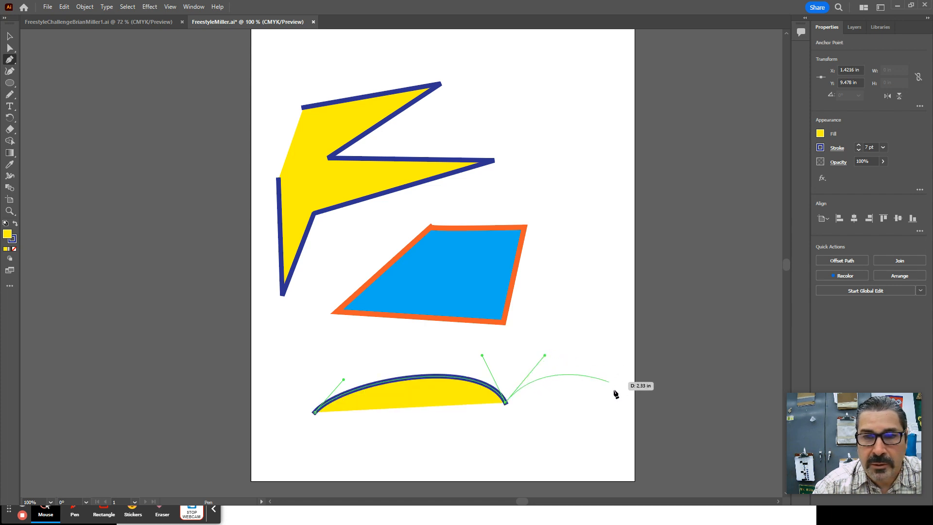
pyautogui.moveTo(619, 409); pyautogui.dragTo(594, 451)
pyautogui.scroll(-2, 506, 474)
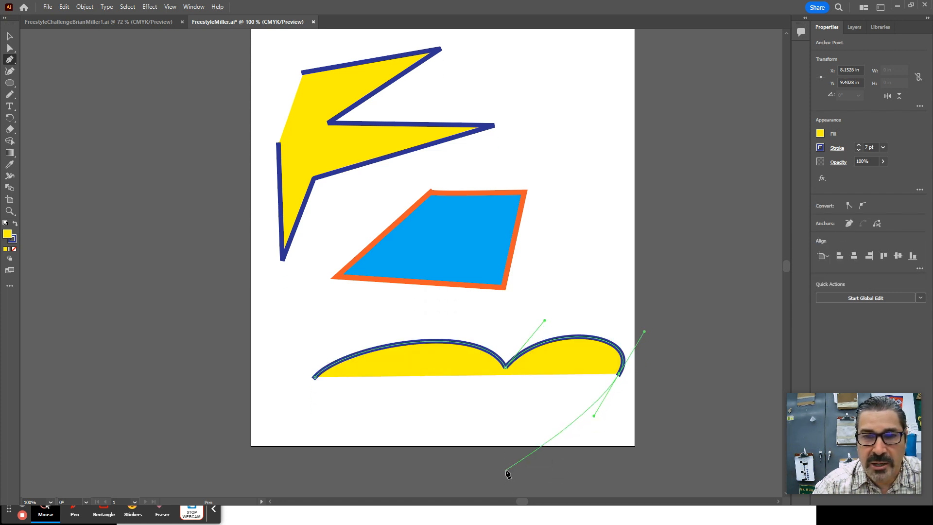
pyautogui.scroll(-4, 507, 474)
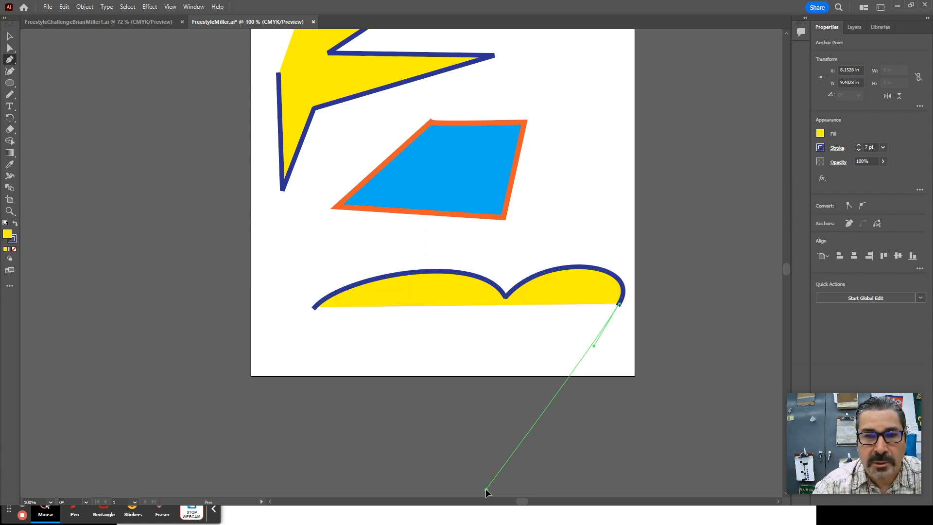
pyautogui.moveTo(486, 488); pyautogui.dragTo(475, 496)
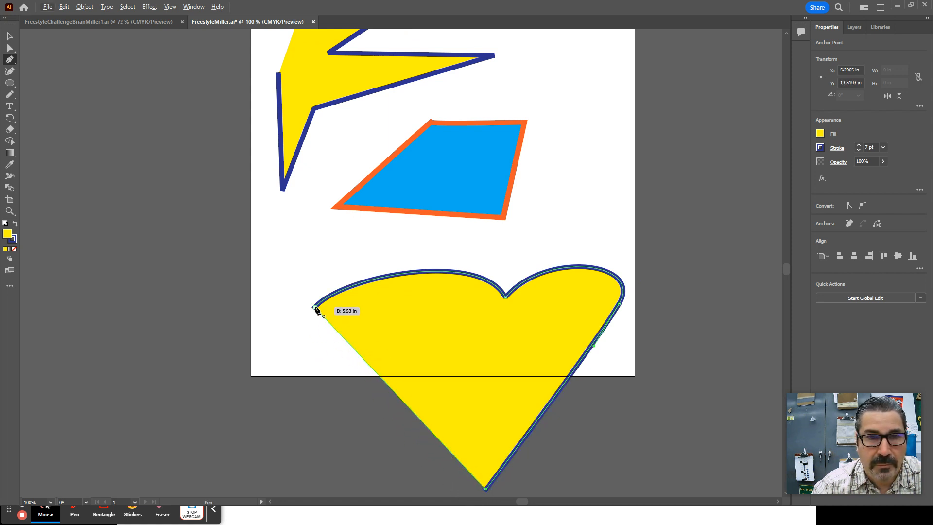
pyautogui.moveTo(315, 307); pyautogui.dragTo(362, 264)
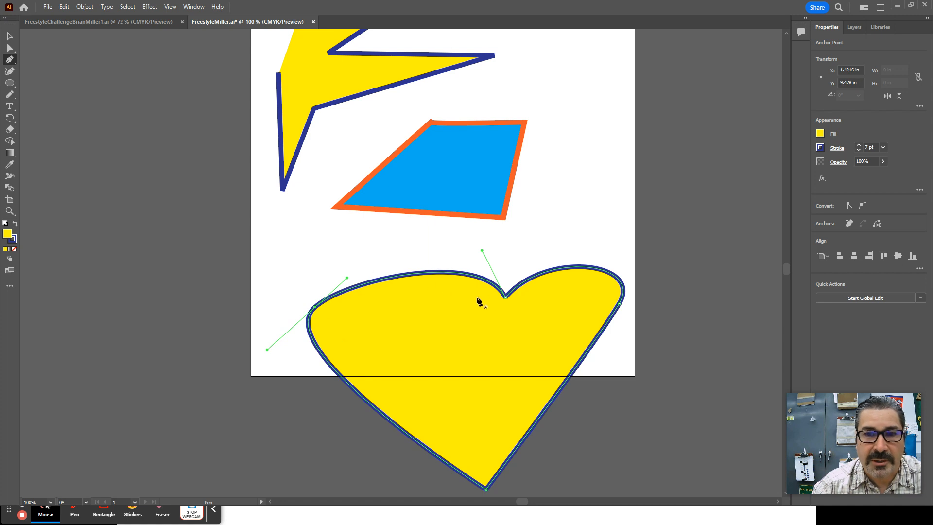
# Move the anchor point at the heart's upper notch up and to the left with the Direct Selection tool.
pyautogui.scroll(-1, 408, 256)
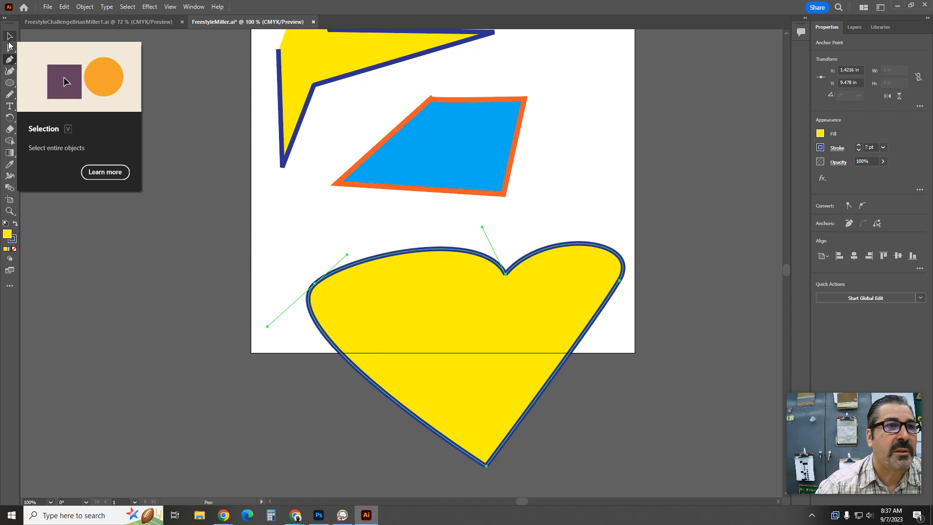
pyautogui.click(9, 47)
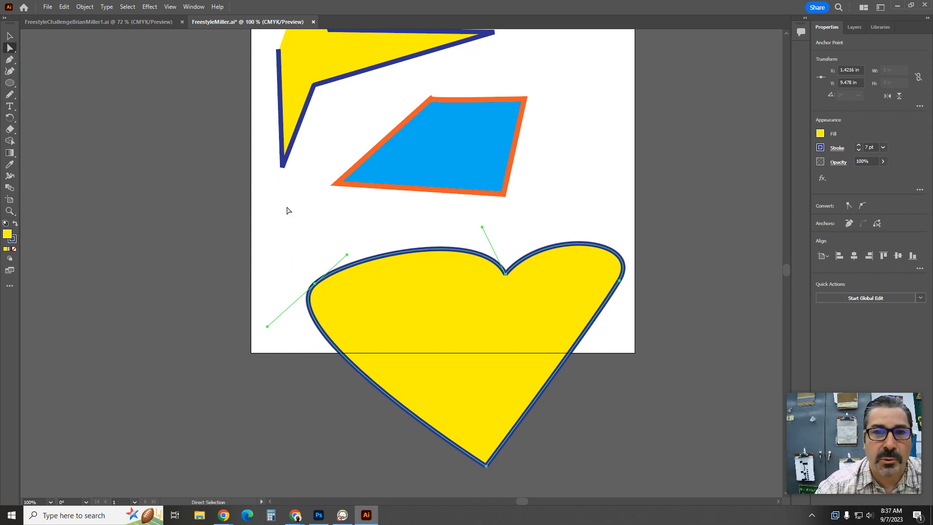
pyautogui.moveTo(506, 276); pyautogui.dragTo(469, 250)
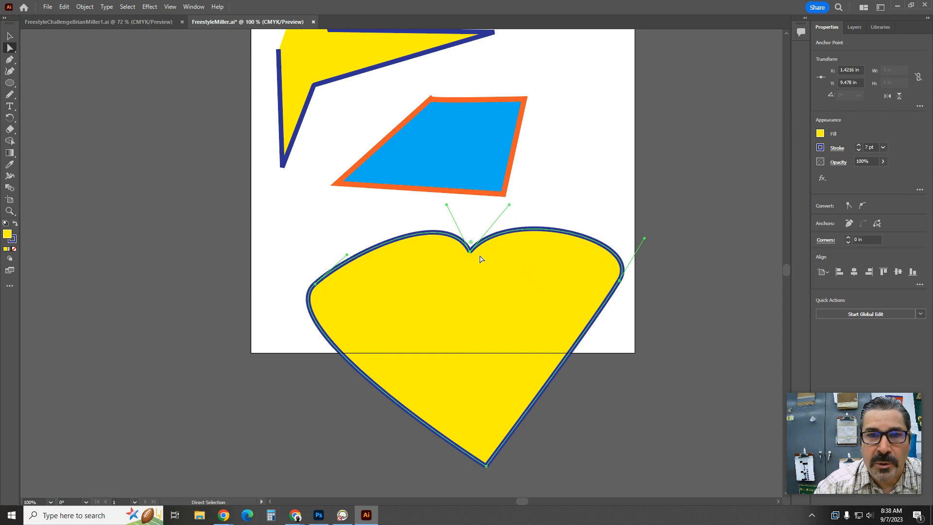
# Lengthen both curve handles at the heart's upper notch, move the left-side anchor inward and steepen its handle to round the left lobe.
pyautogui.moveTo(509, 204); pyautogui.dragTo(517, 184)
pyautogui.moveTo(447, 205); pyautogui.dragTo(440, 171)
pyautogui.moveTo(314, 284); pyautogui.dragTo(337, 278)
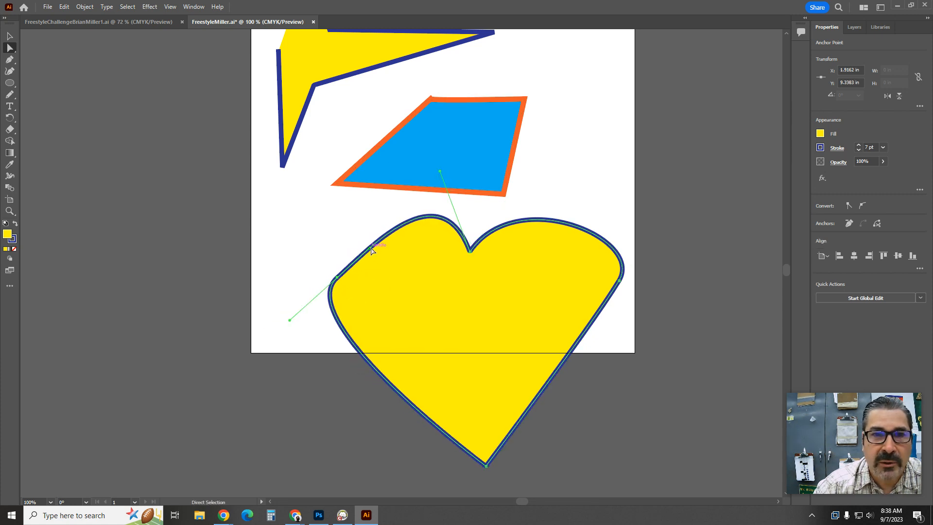
pyautogui.moveTo(370, 248); pyautogui.dragTo(361, 223)
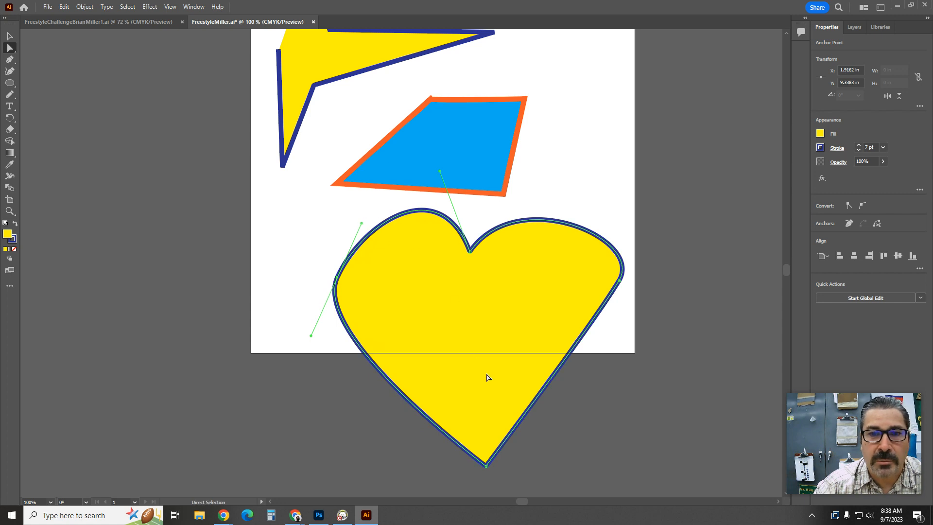
# Move the heart's right-side anchor inward and adjust the side anchors' handles so both lobes curve more evenly.
pyautogui.moveTo(620, 281); pyautogui.dragTo(591, 285)
pyautogui.click(616, 237)
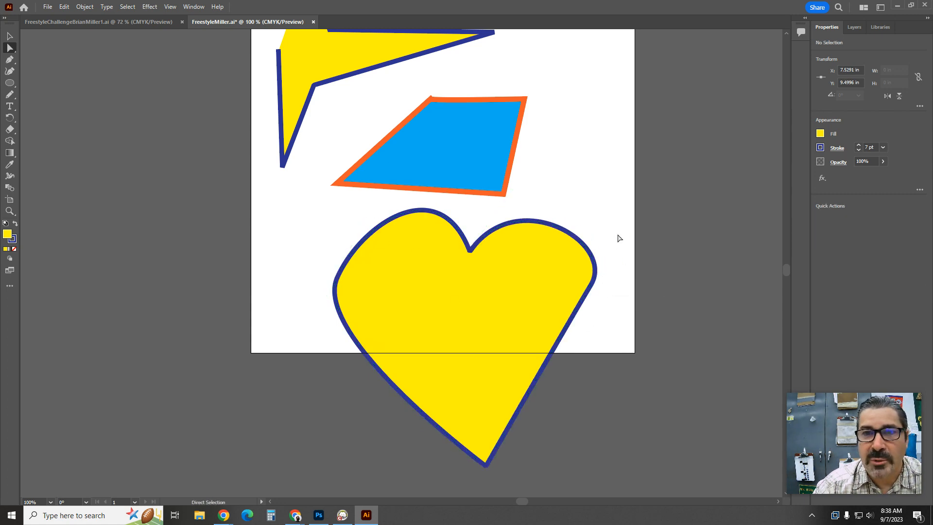
pyautogui.click(592, 285)
pyautogui.moveTo(616, 243); pyautogui.dragTo(608, 227)
pyautogui.moveTo(343, 280); pyautogui.dragTo(342, 284)
pyautogui.moveTo(369, 233); pyautogui.dragTo(350, 220)
# Reshape the blue four-sided shape by moving its upper-right corner up and outward and its lower-right corner outward.
pyautogui.scroll(2, 500, 262)
pyautogui.scroll(2, 499, 262)
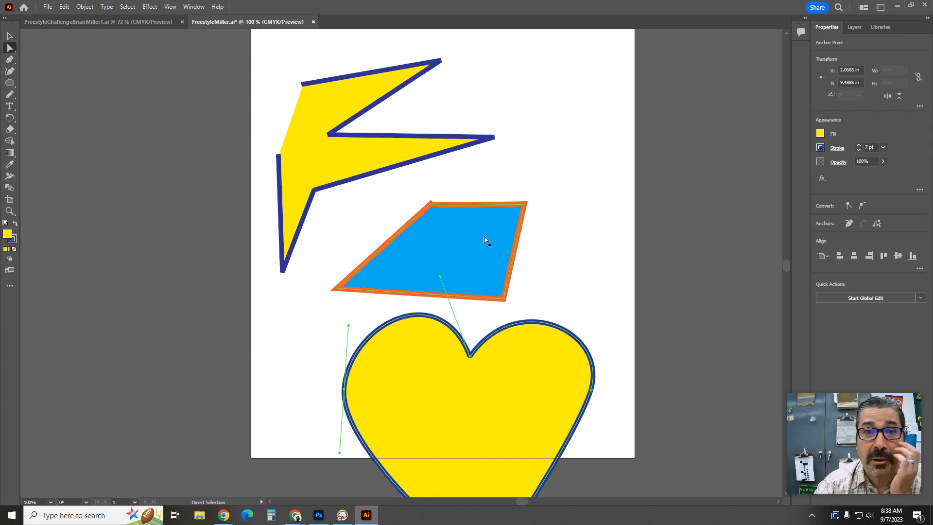
pyautogui.moveTo(525, 204); pyautogui.dragTo(547, 182)
pyautogui.moveTo(506, 299); pyautogui.dragTo(537, 294)
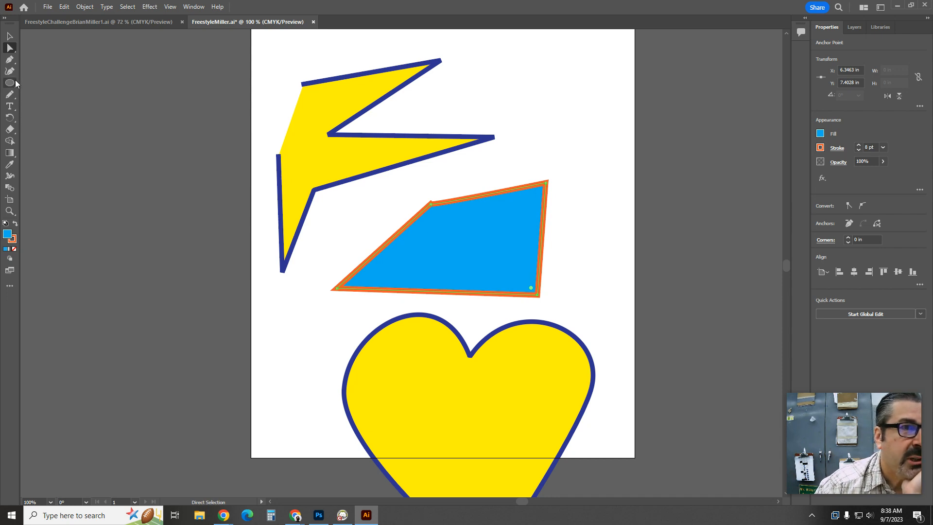
# Draw a rectangle about 2.41 by 1.96 in above the blue shape and round all its corners with the live corner widgets.
pyautogui.moveTo(10, 82); pyautogui.dragTo(45, 84)
pyautogui.moveTo(491, 88); pyautogui.dragTo(601, 176)
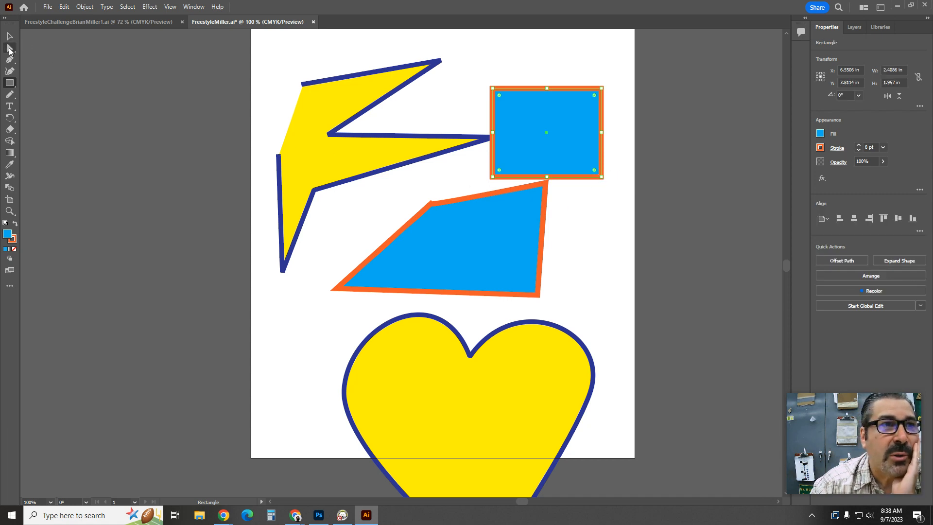
pyautogui.click(10, 49)
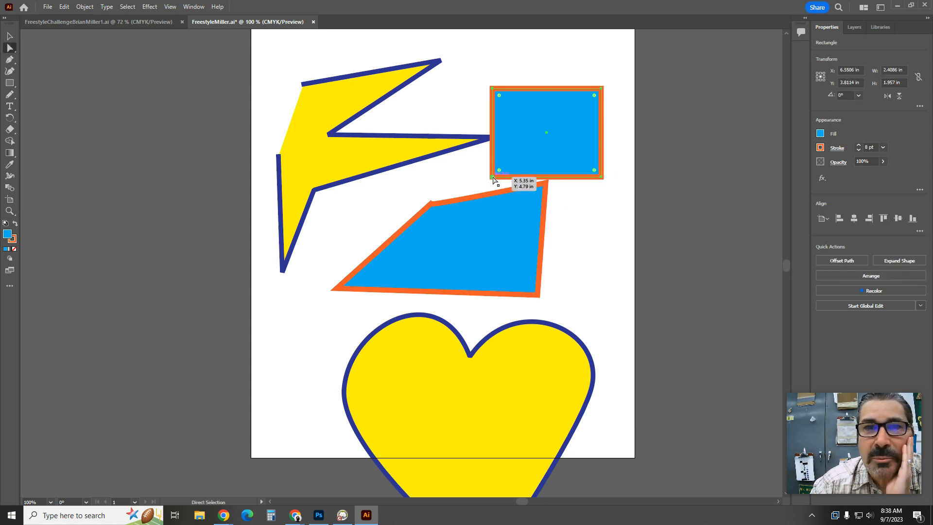
pyautogui.moveTo(501, 171)
pyautogui.mouseDown()
pyautogui.moveTo(504, 158)
pyautogui.moveTo(498, 175)
pyautogui.mouseUp()
pyautogui.moveTo(504, 170); pyautogui.dragTo(510, 167)
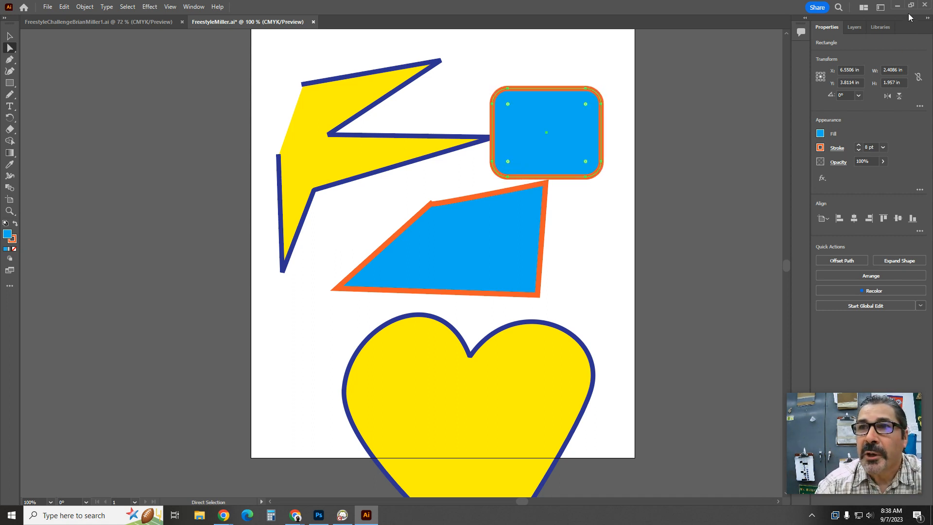
# Switch to the slide presentation and advance from the anchor point editing slide to the Paint Brush title slide.
pyautogui.click(897, 6)
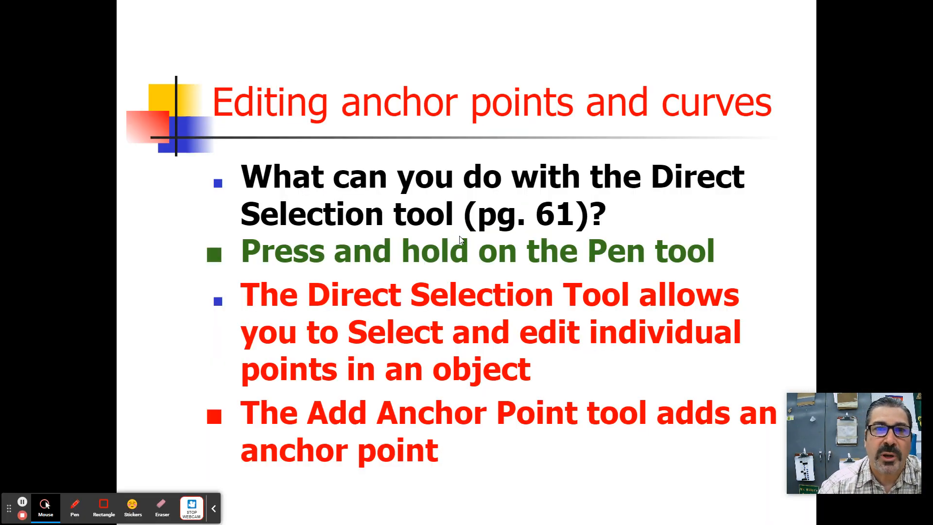
pyautogui.click(443, 394)
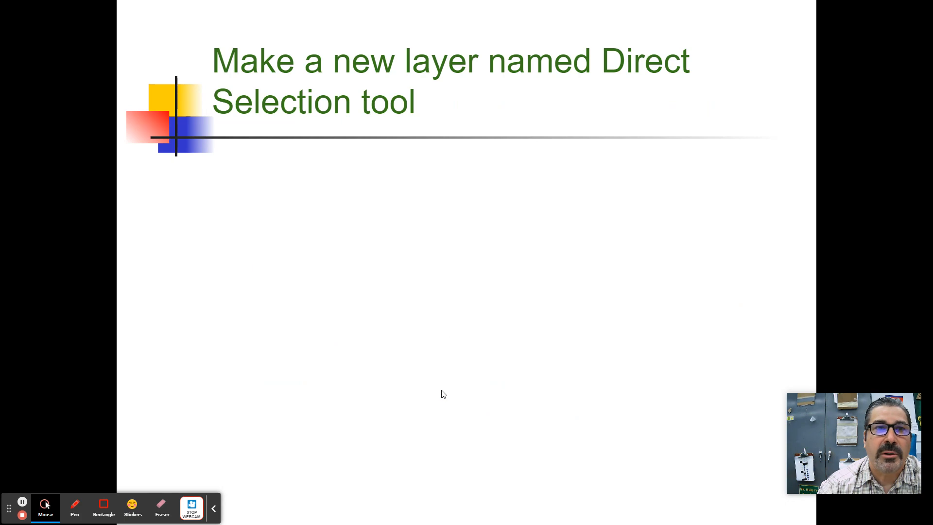
pyautogui.click(442, 395)
pyautogui.click(442, 395)
pyautogui.click(442, 394)
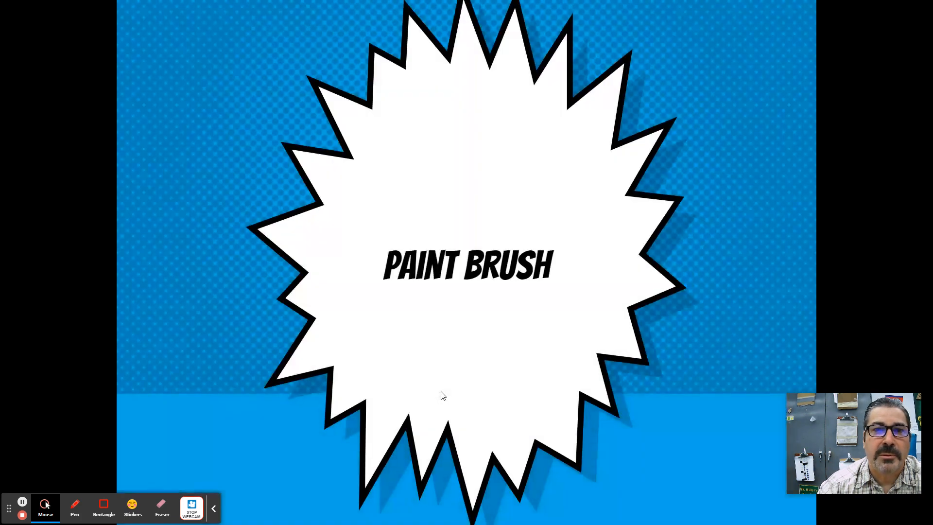